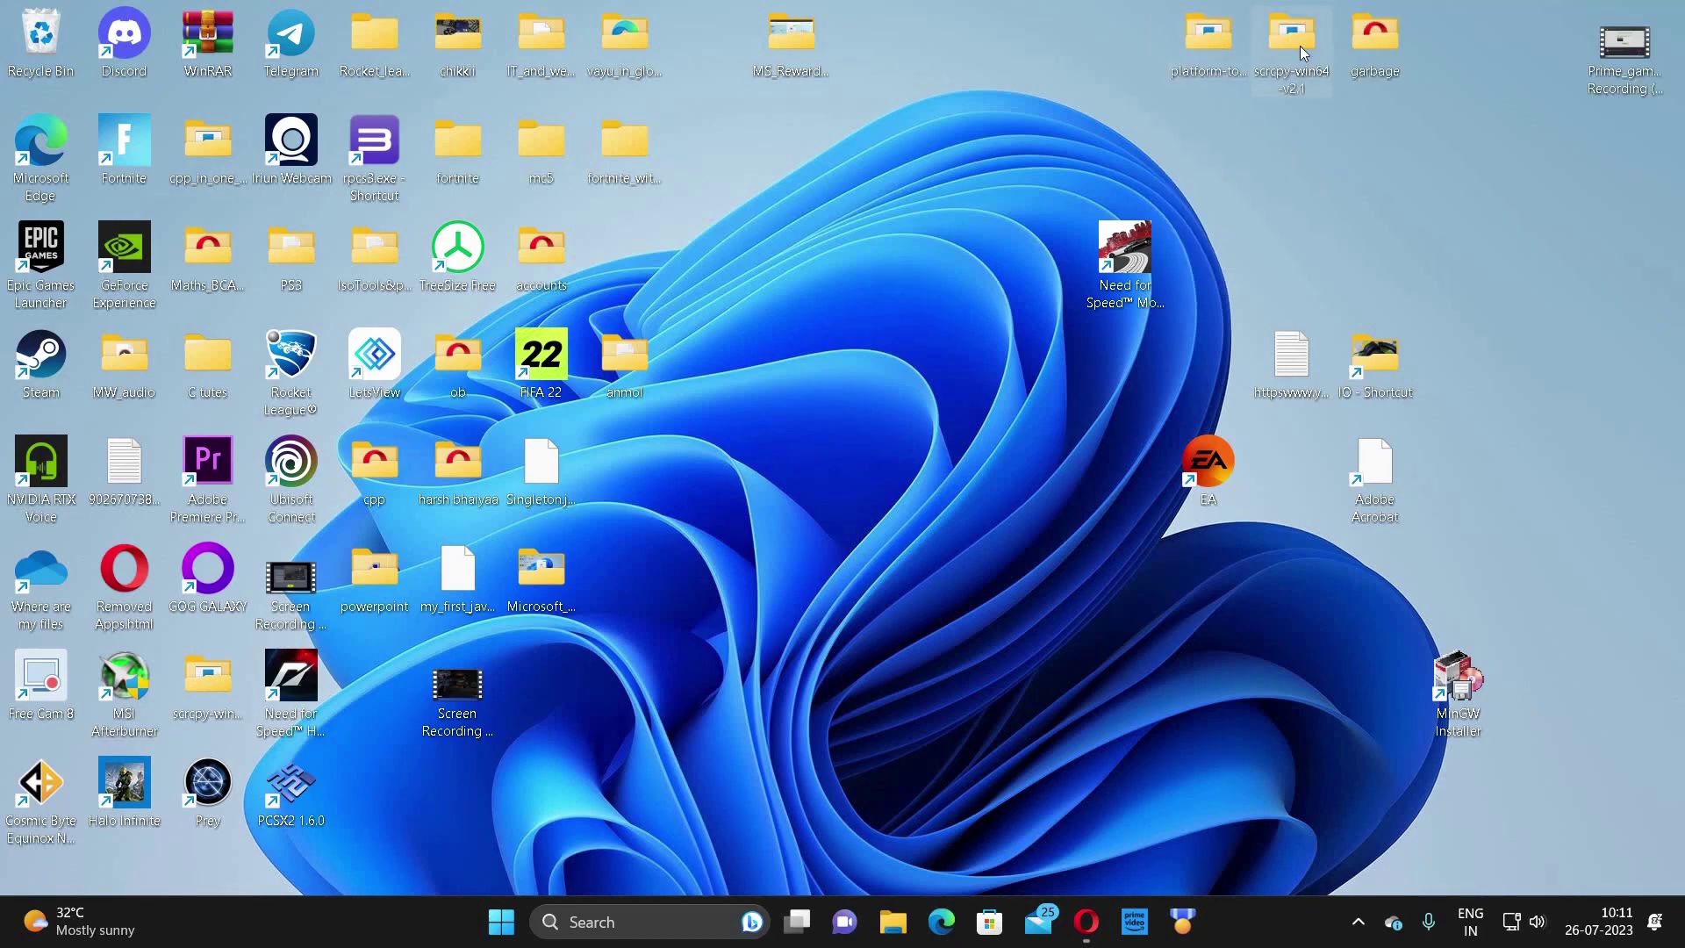
# - Open the scrcpy-win64-v2.1 folder and run scrcpy-noconsole.vbs to mirror the phone
pyautogui.doubleClick(1301, 49)
pyautogui.click(607, 745)
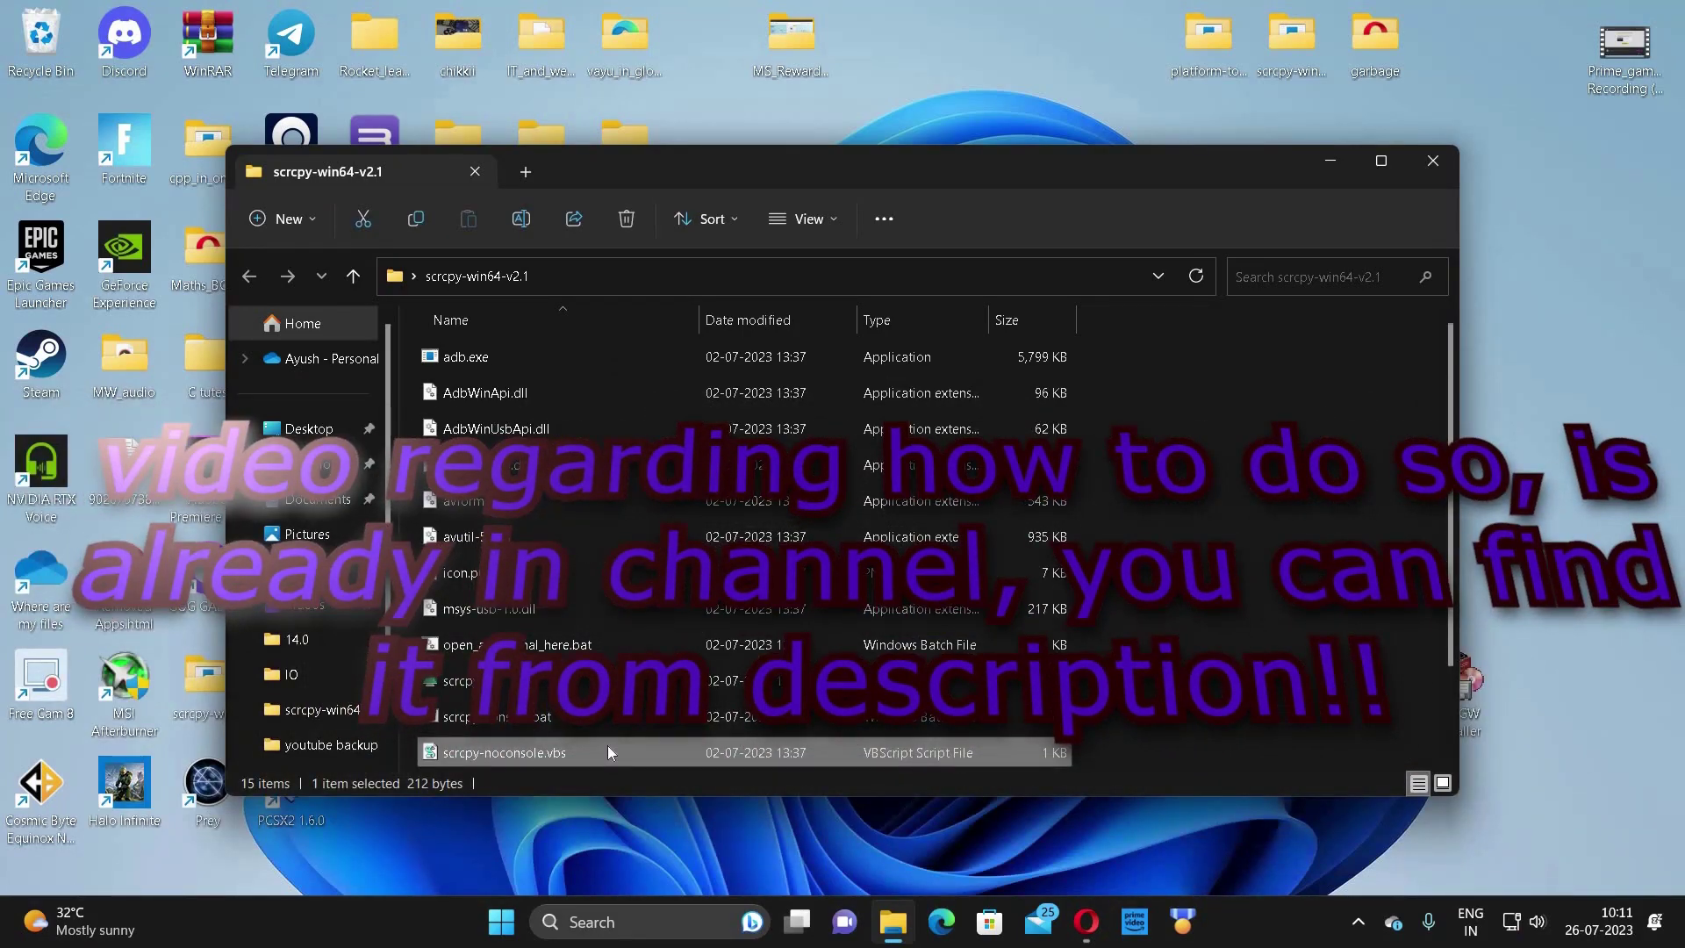
pyautogui.doubleClick(707, 753)
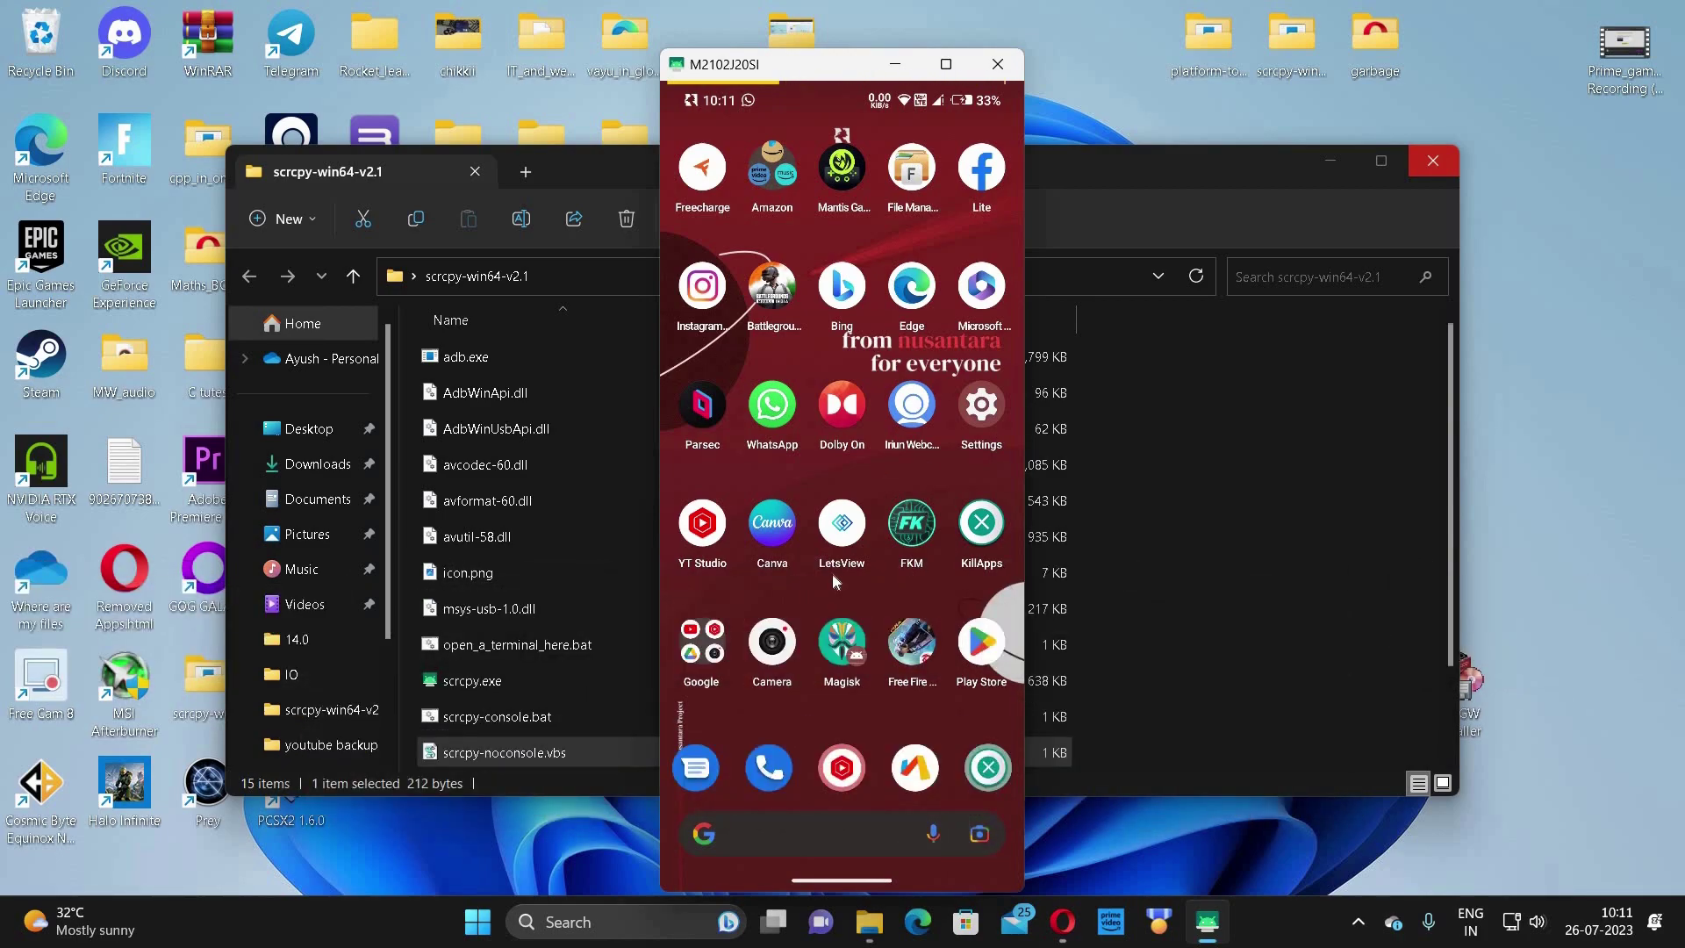
# - Swipe up on the mirrored home screen to open the phone's app drawer
pyautogui.moveTo(829, 698); pyautogui.dragTo(900, 264)
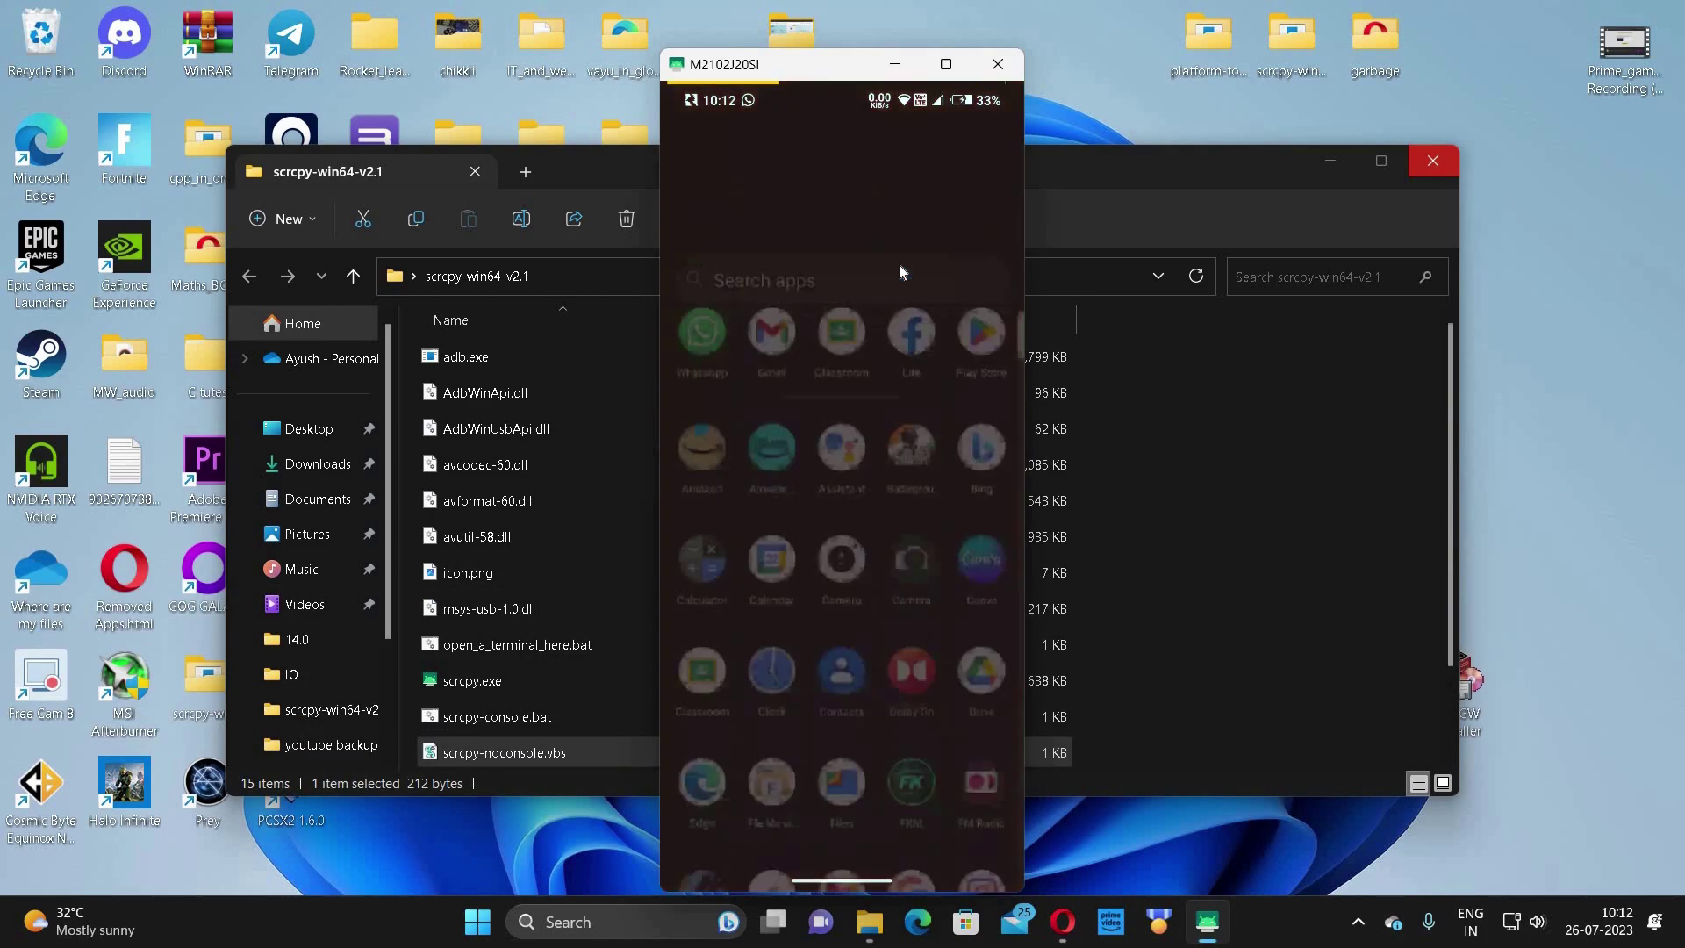
pyautogui.scroll(-3, 846, 634)
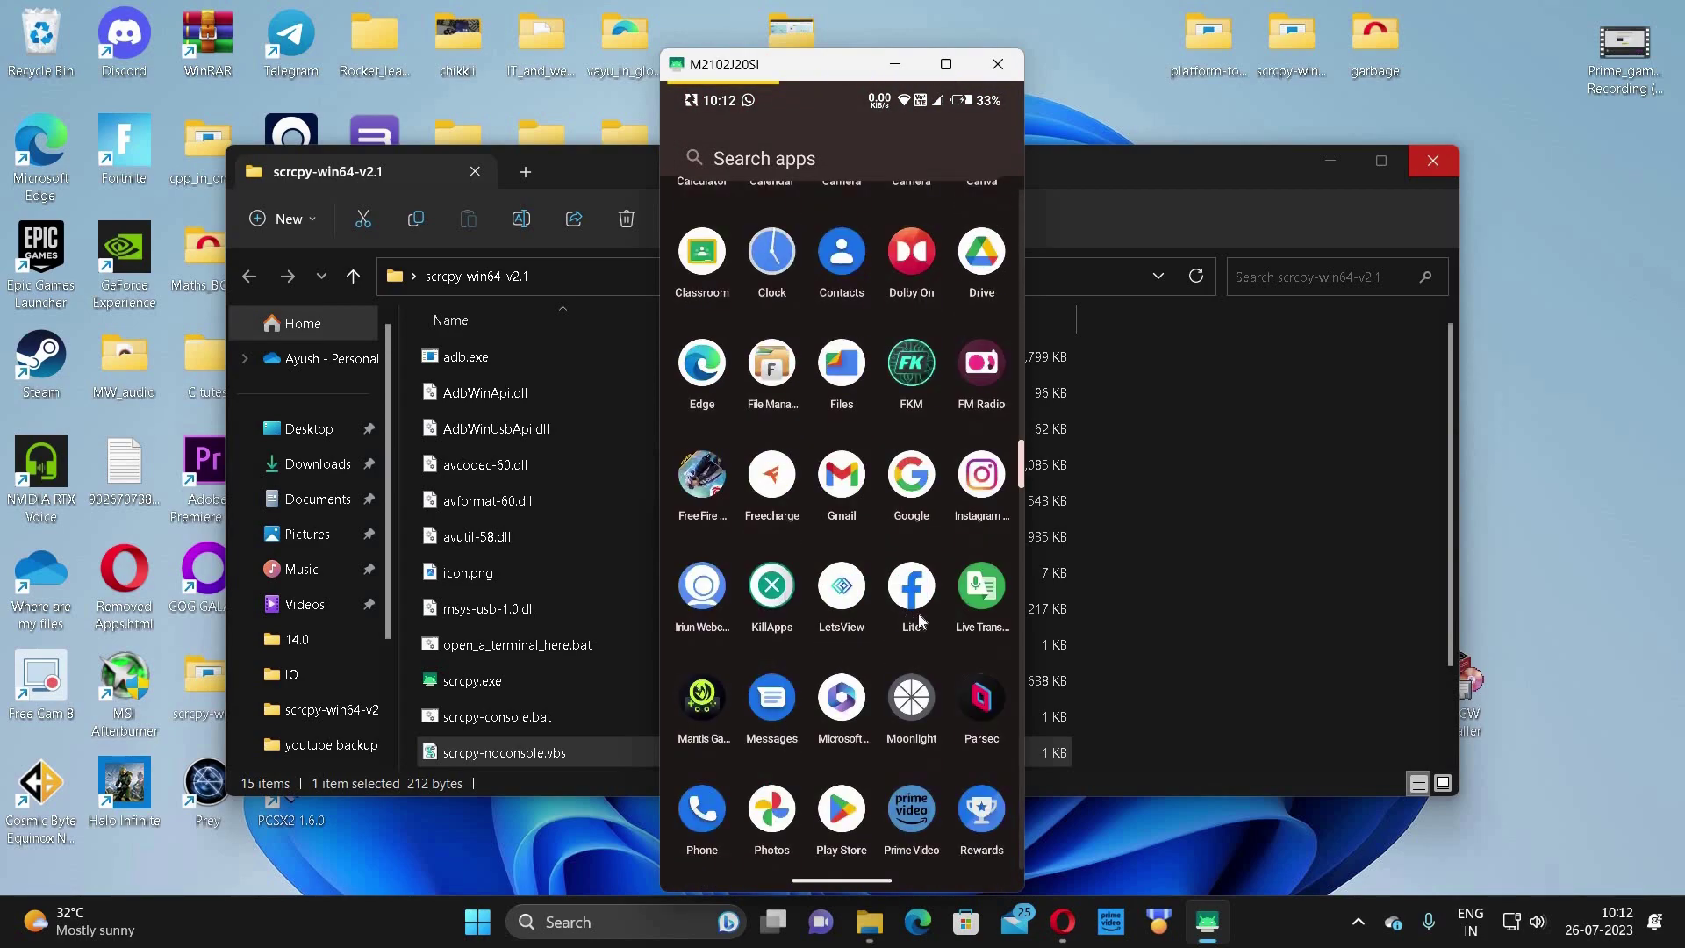
pyautogui.scroll(-5, 790, 731)
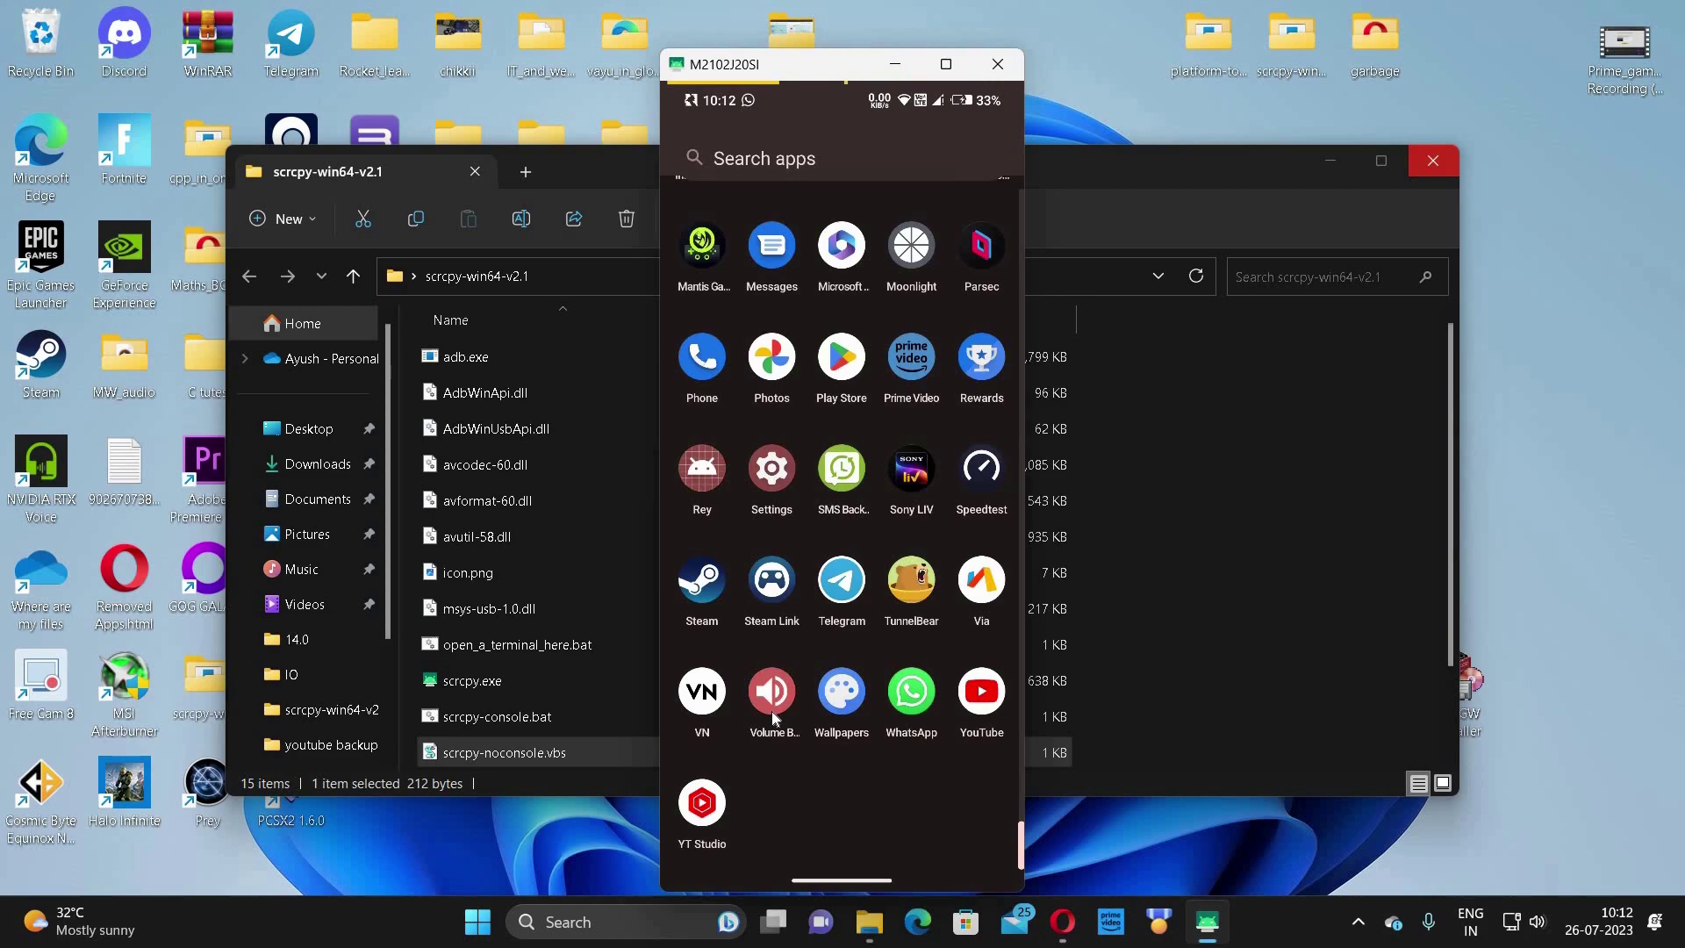
# - Search the Play Store for 'volume', check Volume Booster GOODEV's page, then return home
pyautogui.click(841, 370)
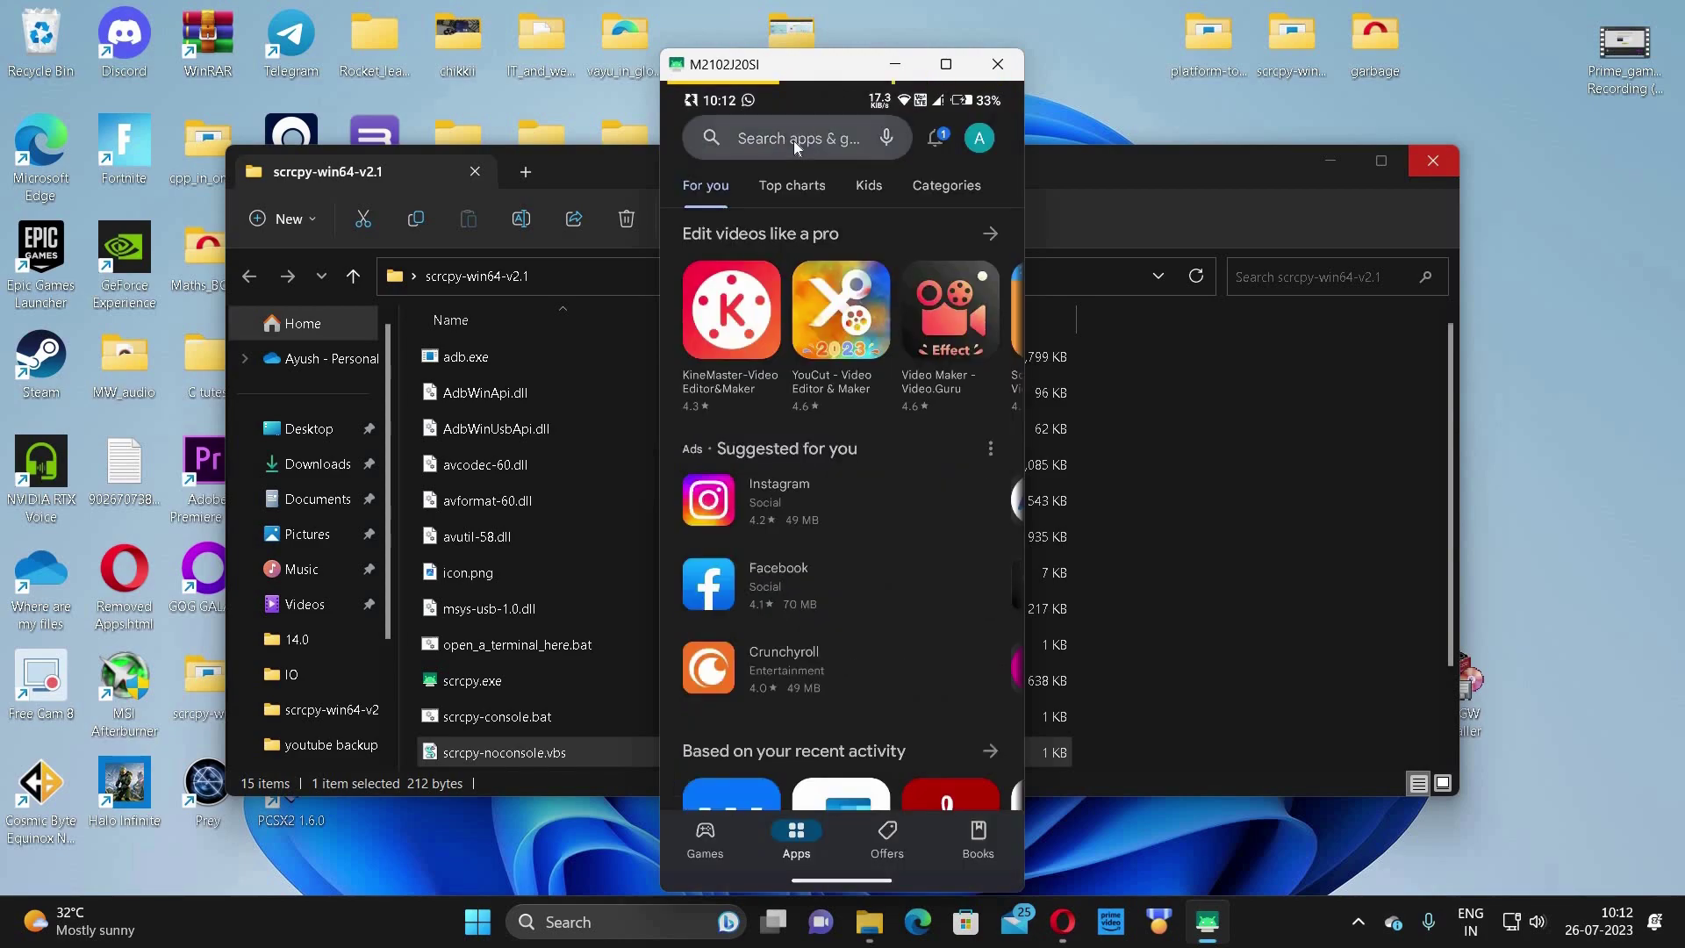
pyautogui.click(794, 140)
pyautogui.write('vol')
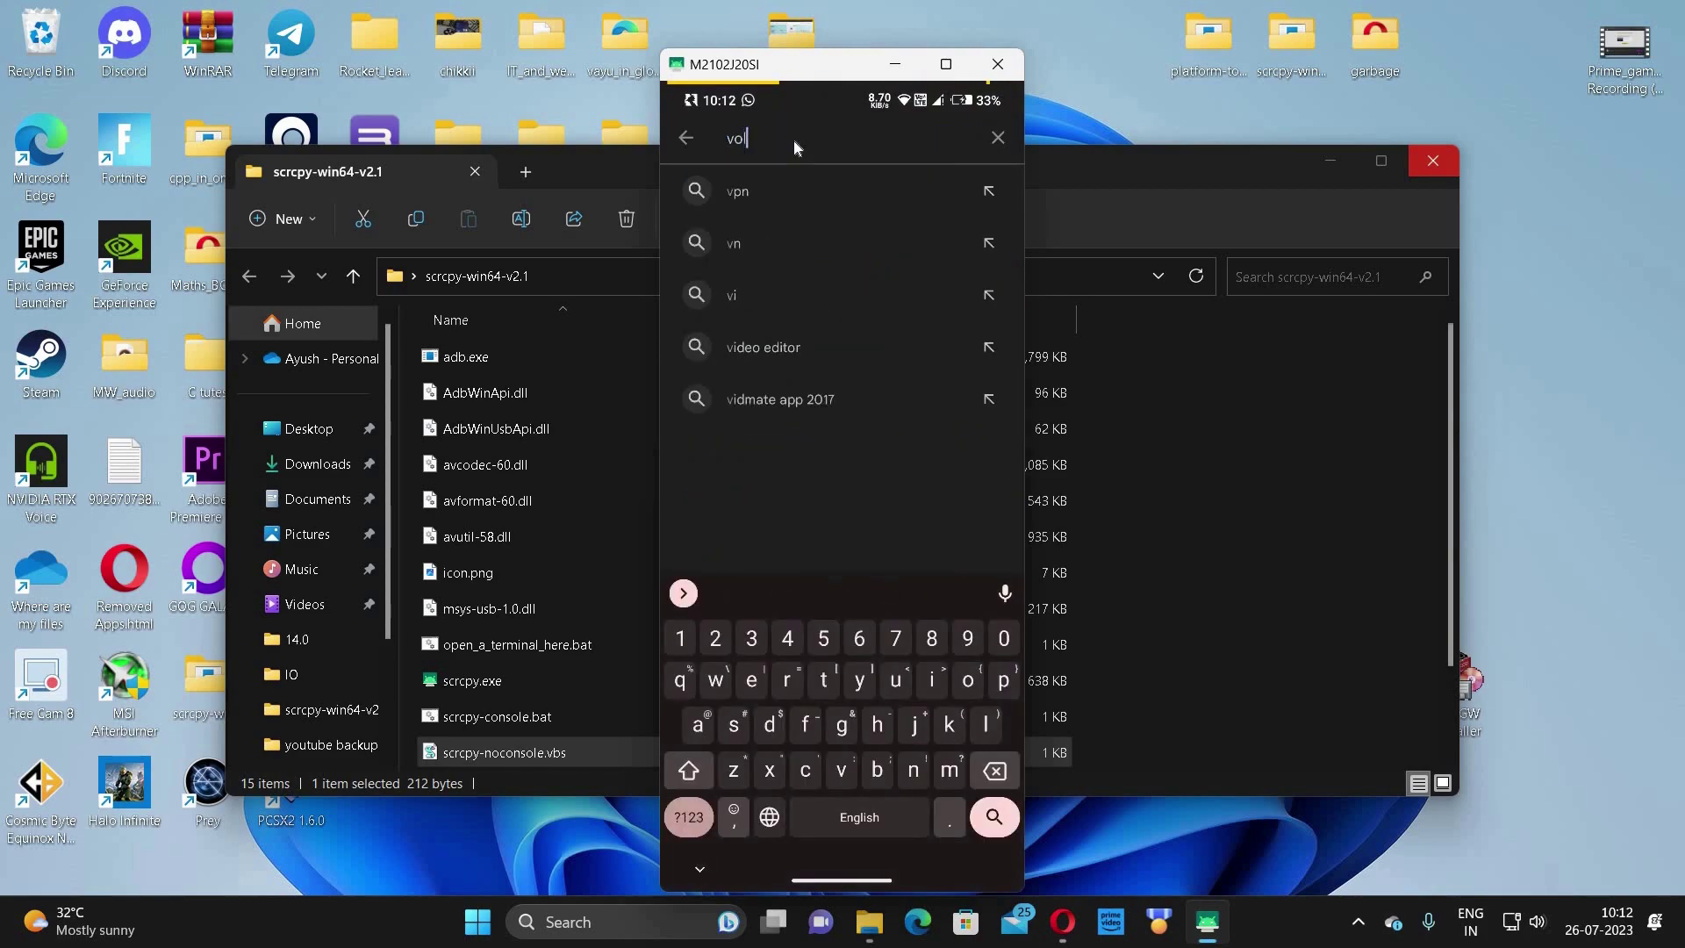
pyautogui.write('ume')
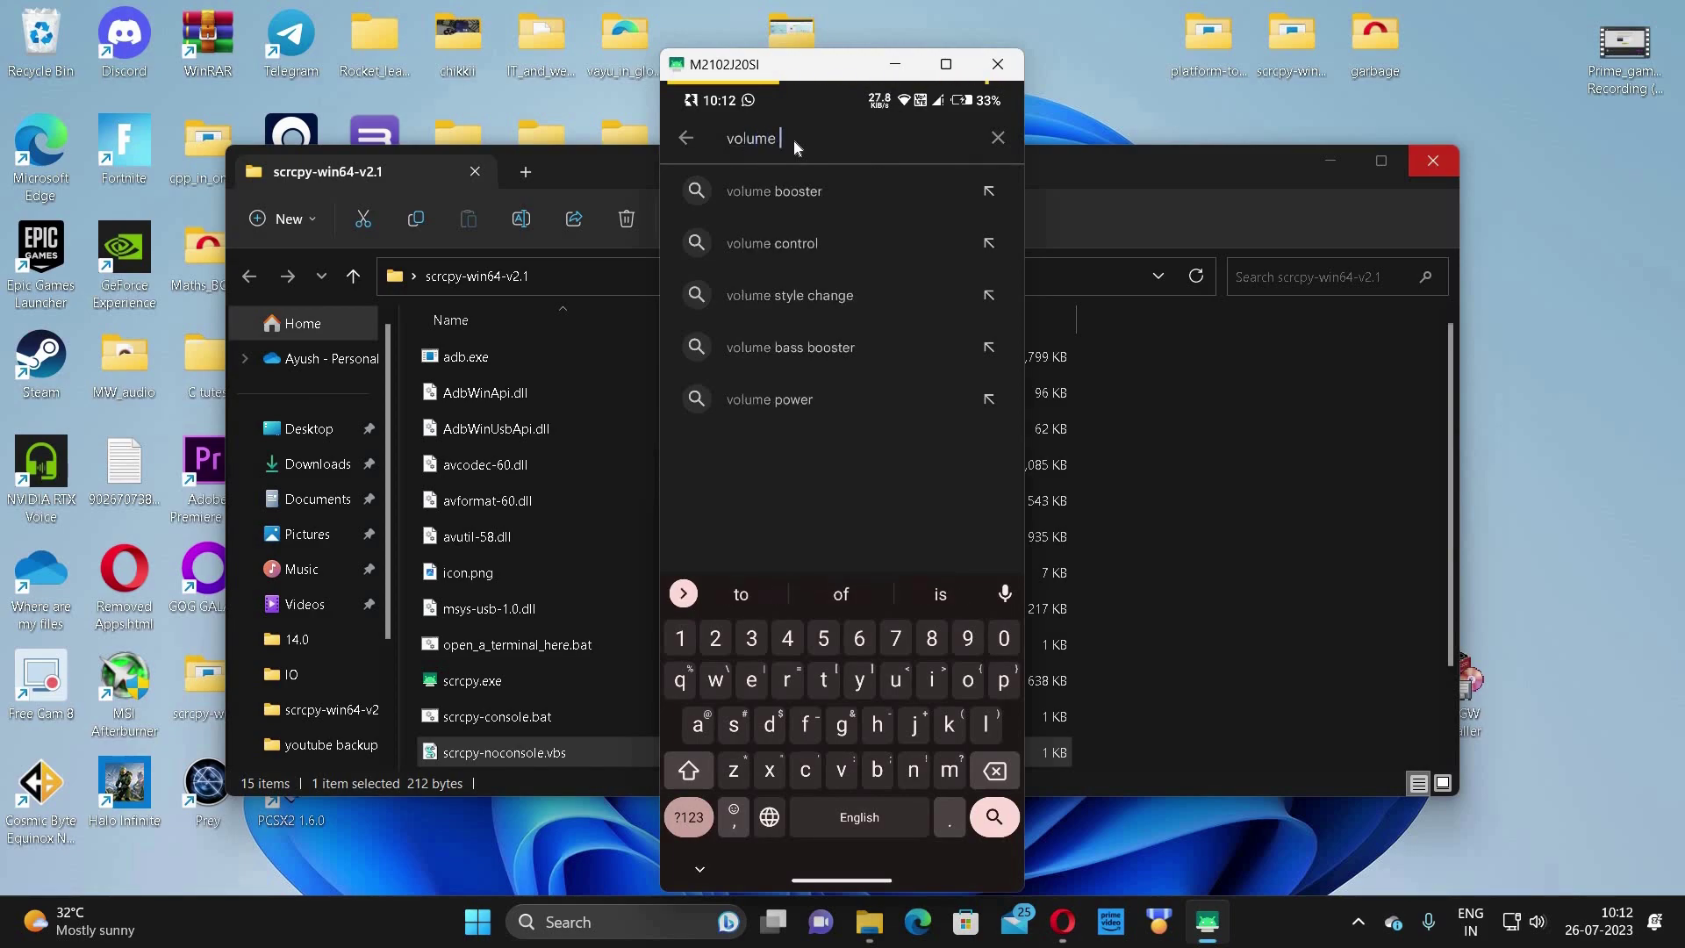
pyautogui.press('Return')
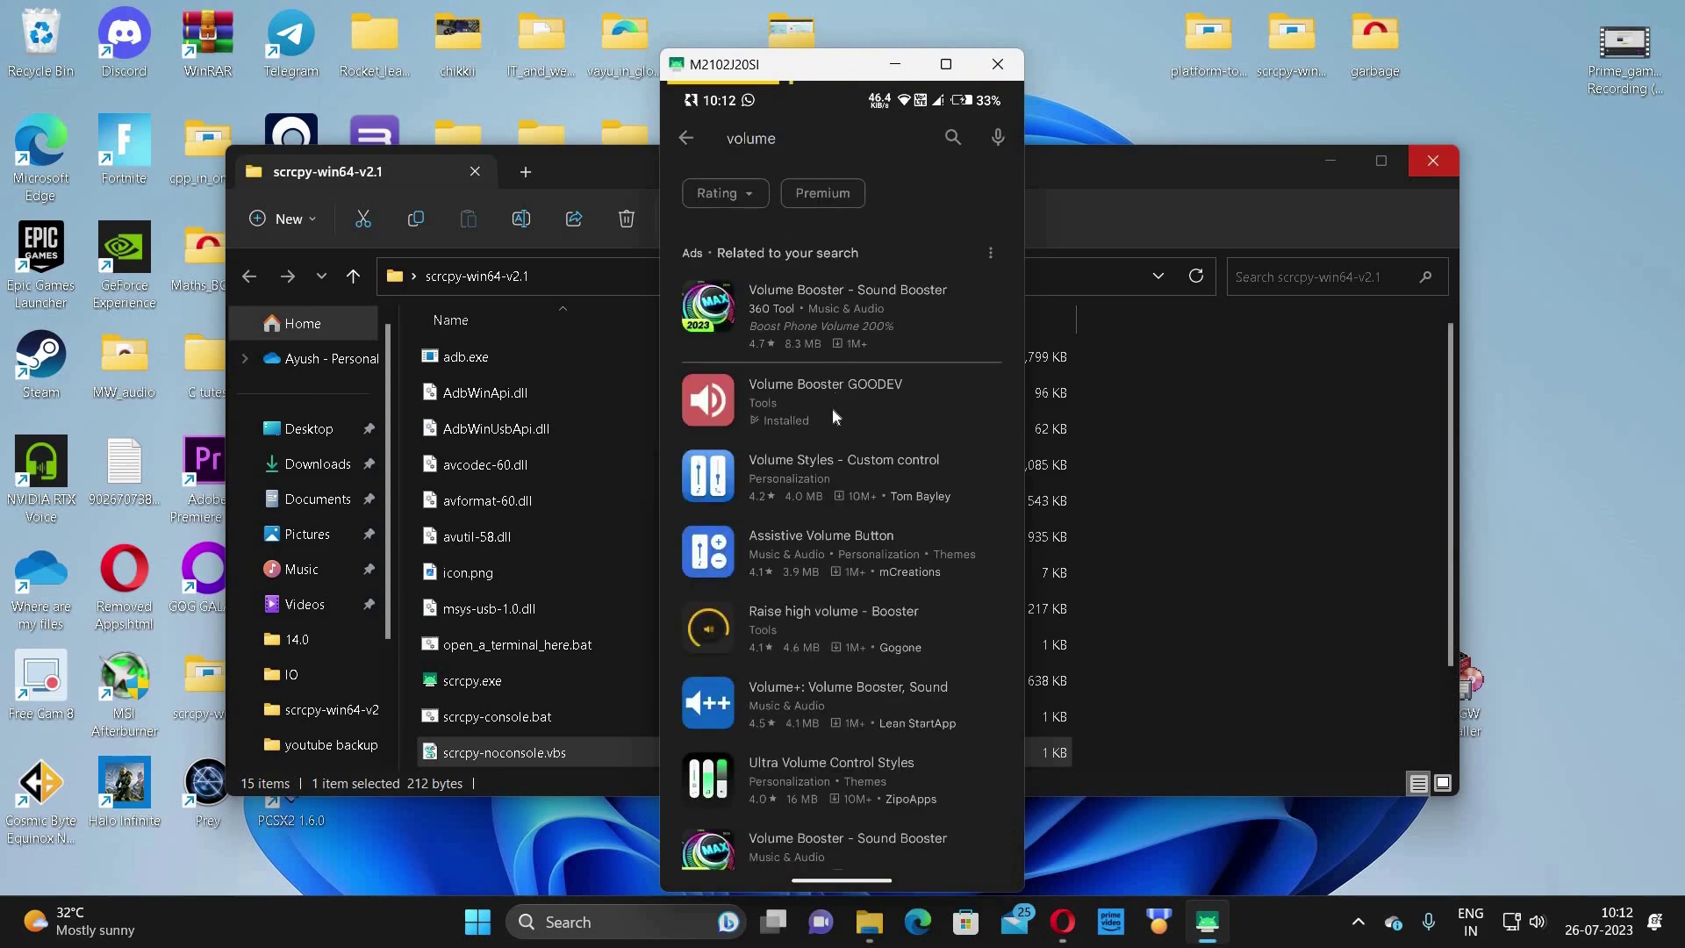
pyautogui.click(832, 410)
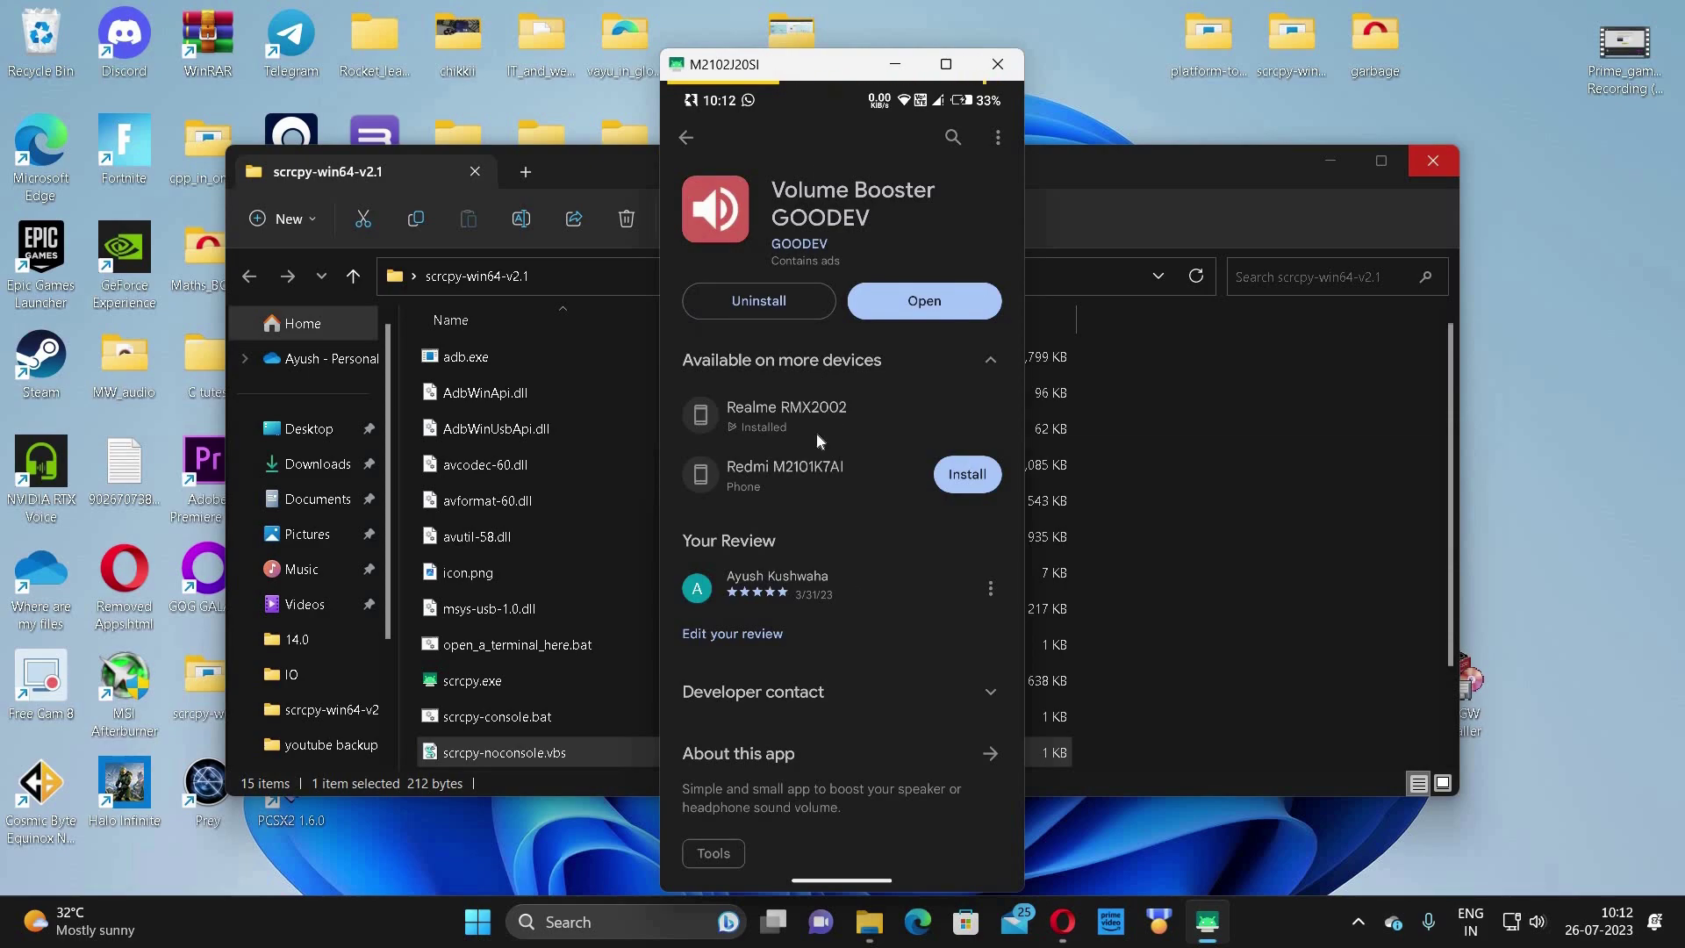
pyautogui.click(701, 136)
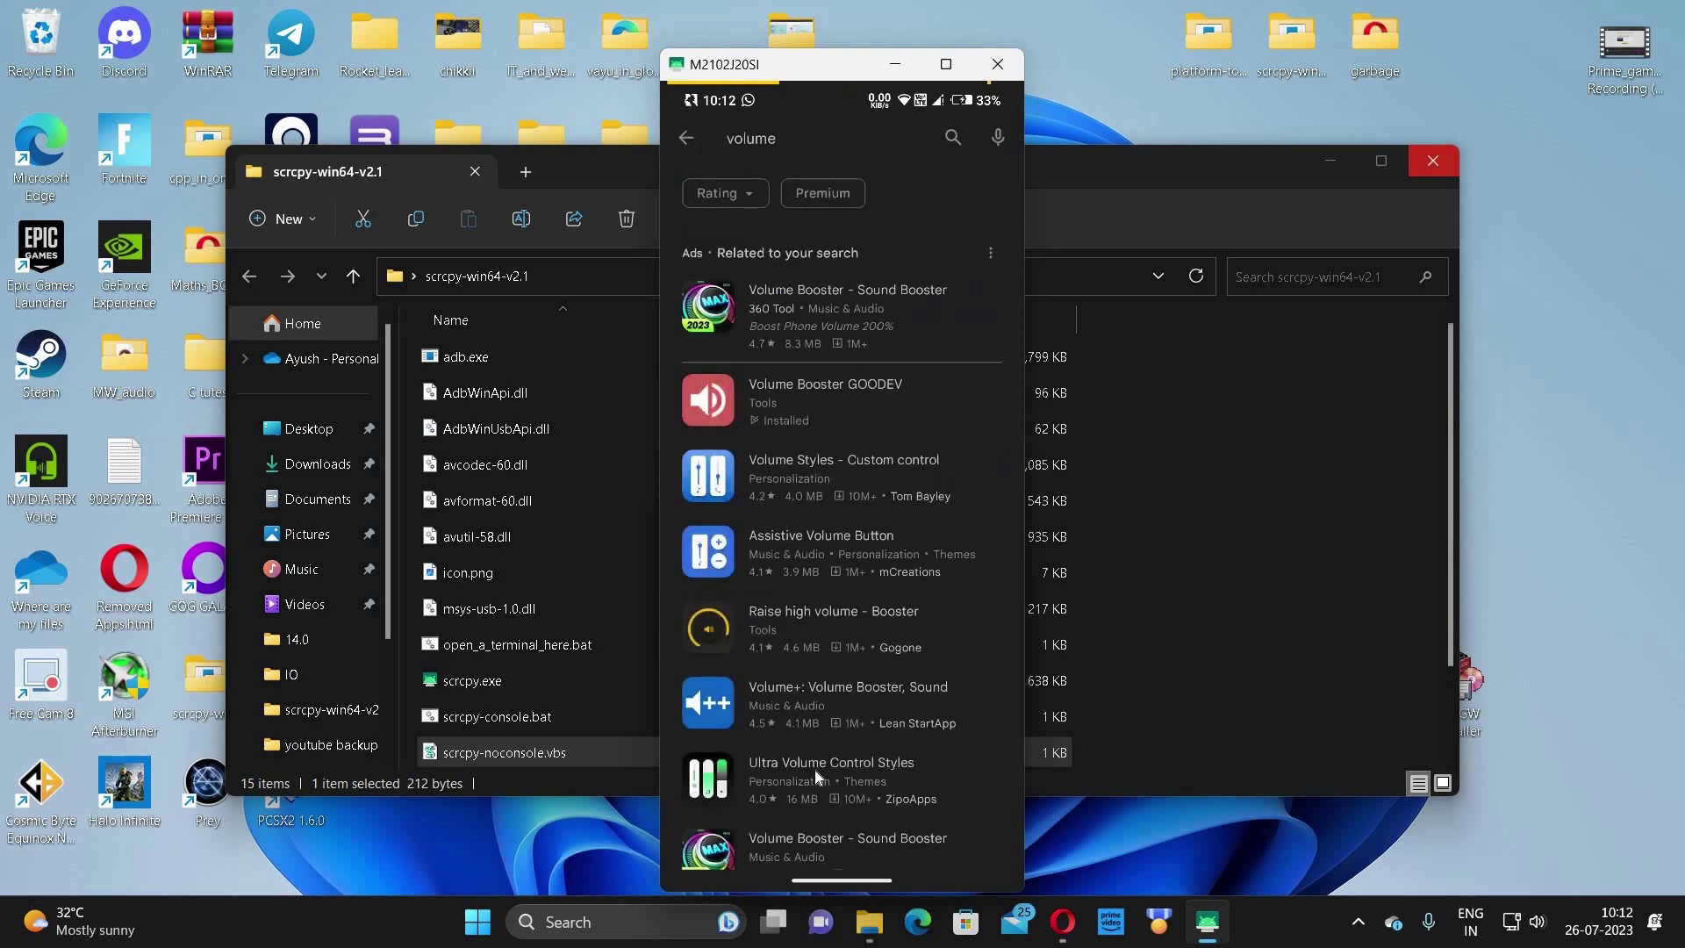
pyautogui.moveTo(815, 770); pyautogui.dragTo(825, 558)
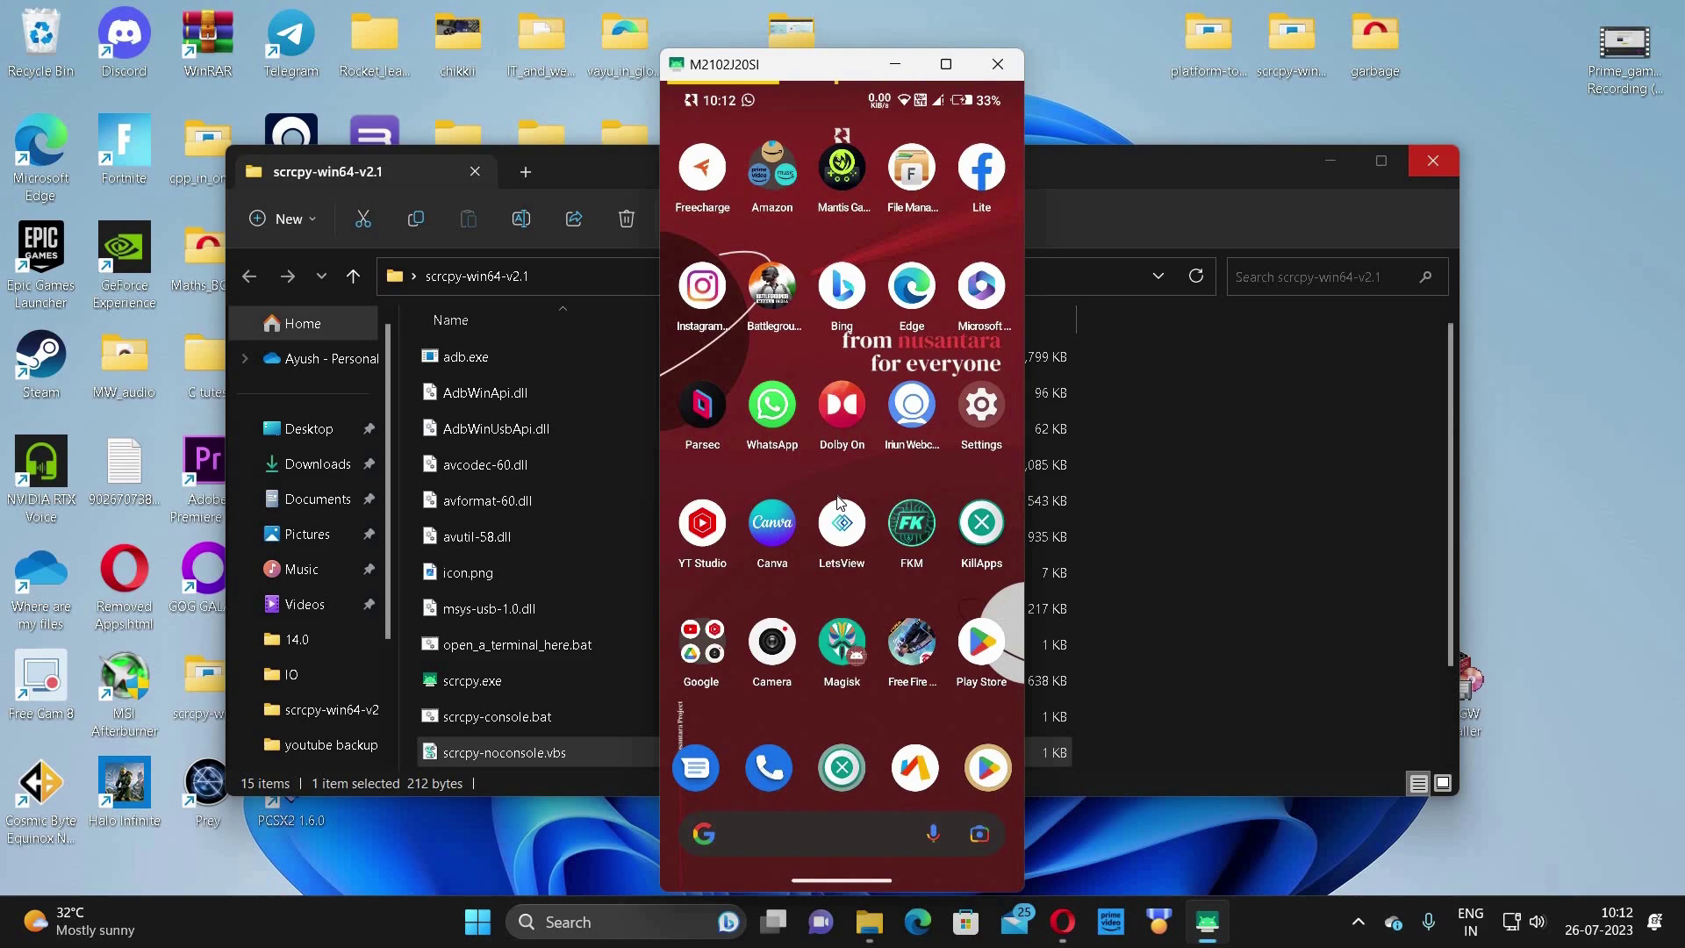
# - Launch Volume Booster GOODEV from the app drawer and accept its high-volume warning
pyautogui.moveTo(856, 764)
pyautogui.mouseDown()
pyautogui.moveTo(871, 571)
pyautogui.moveTo(812, 411)
pyautogui.mouseUp()
pyautogui.click(812, 410)
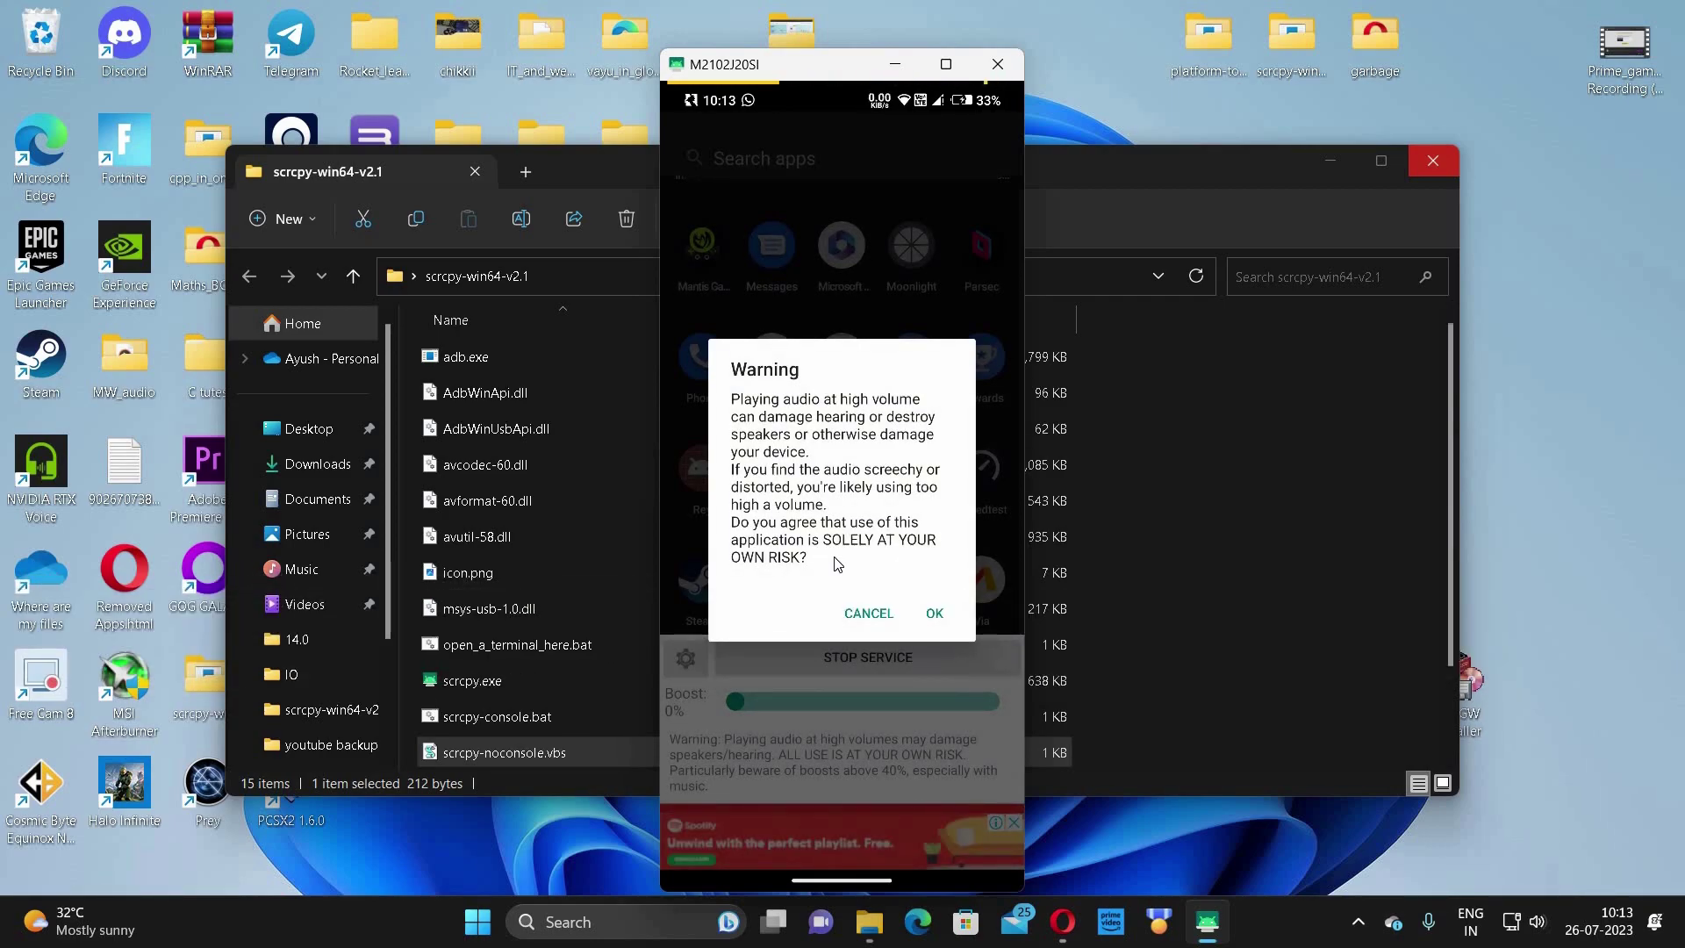
pyautogui.click(934, 612)
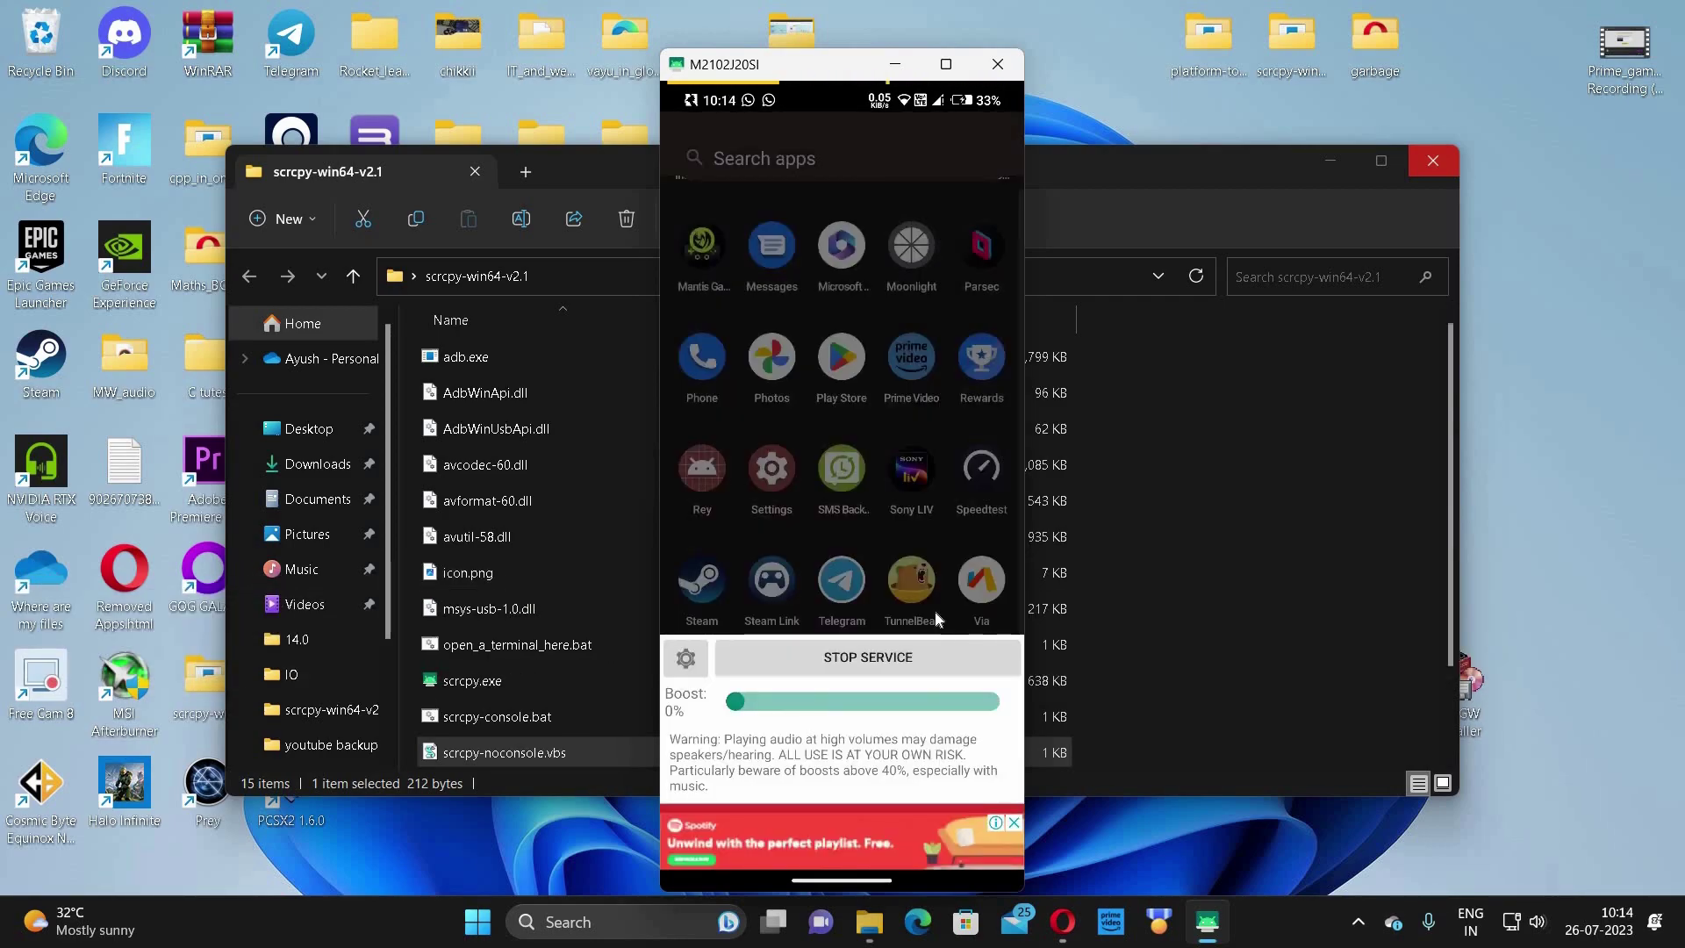
# - Drag the Volume Booster boost slider back and forth, settling at about 30%
pyautogui.moveTo(735, 702)
pyautogui.mouseDown()
pyautogui.moveTo(871, 706)
pyautogui.moveTo(828, 709)
pyautogui.mouseUp()
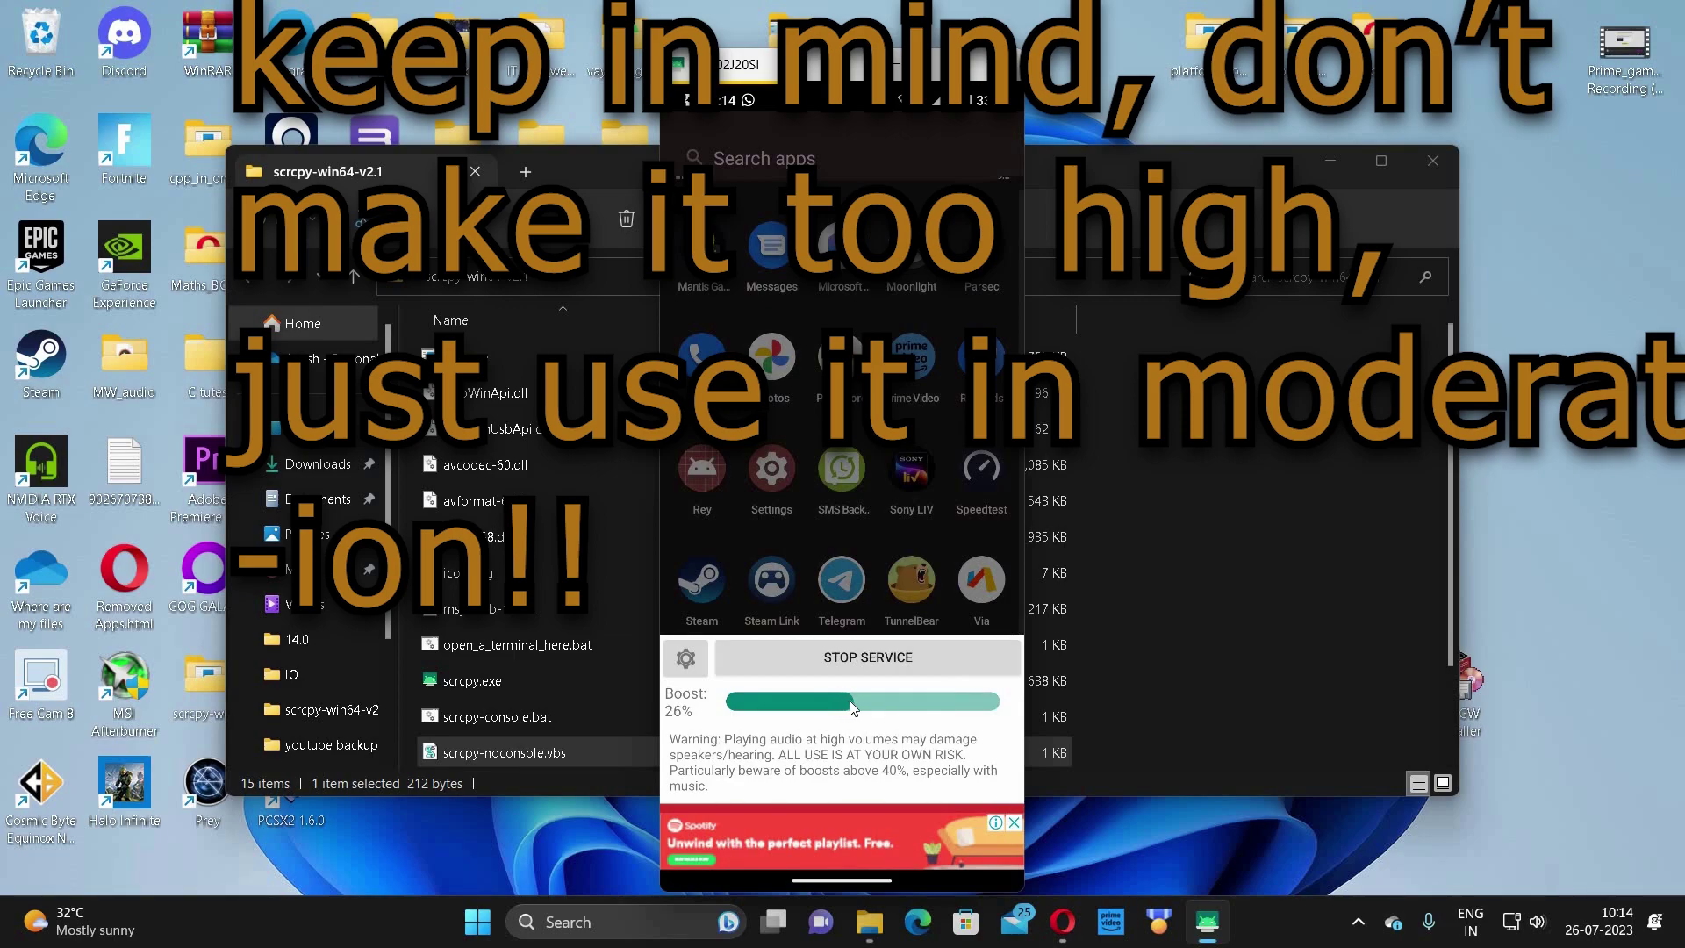
pyautogui.moveTo(830, 707); pyautogui.dragTo(915, 700)
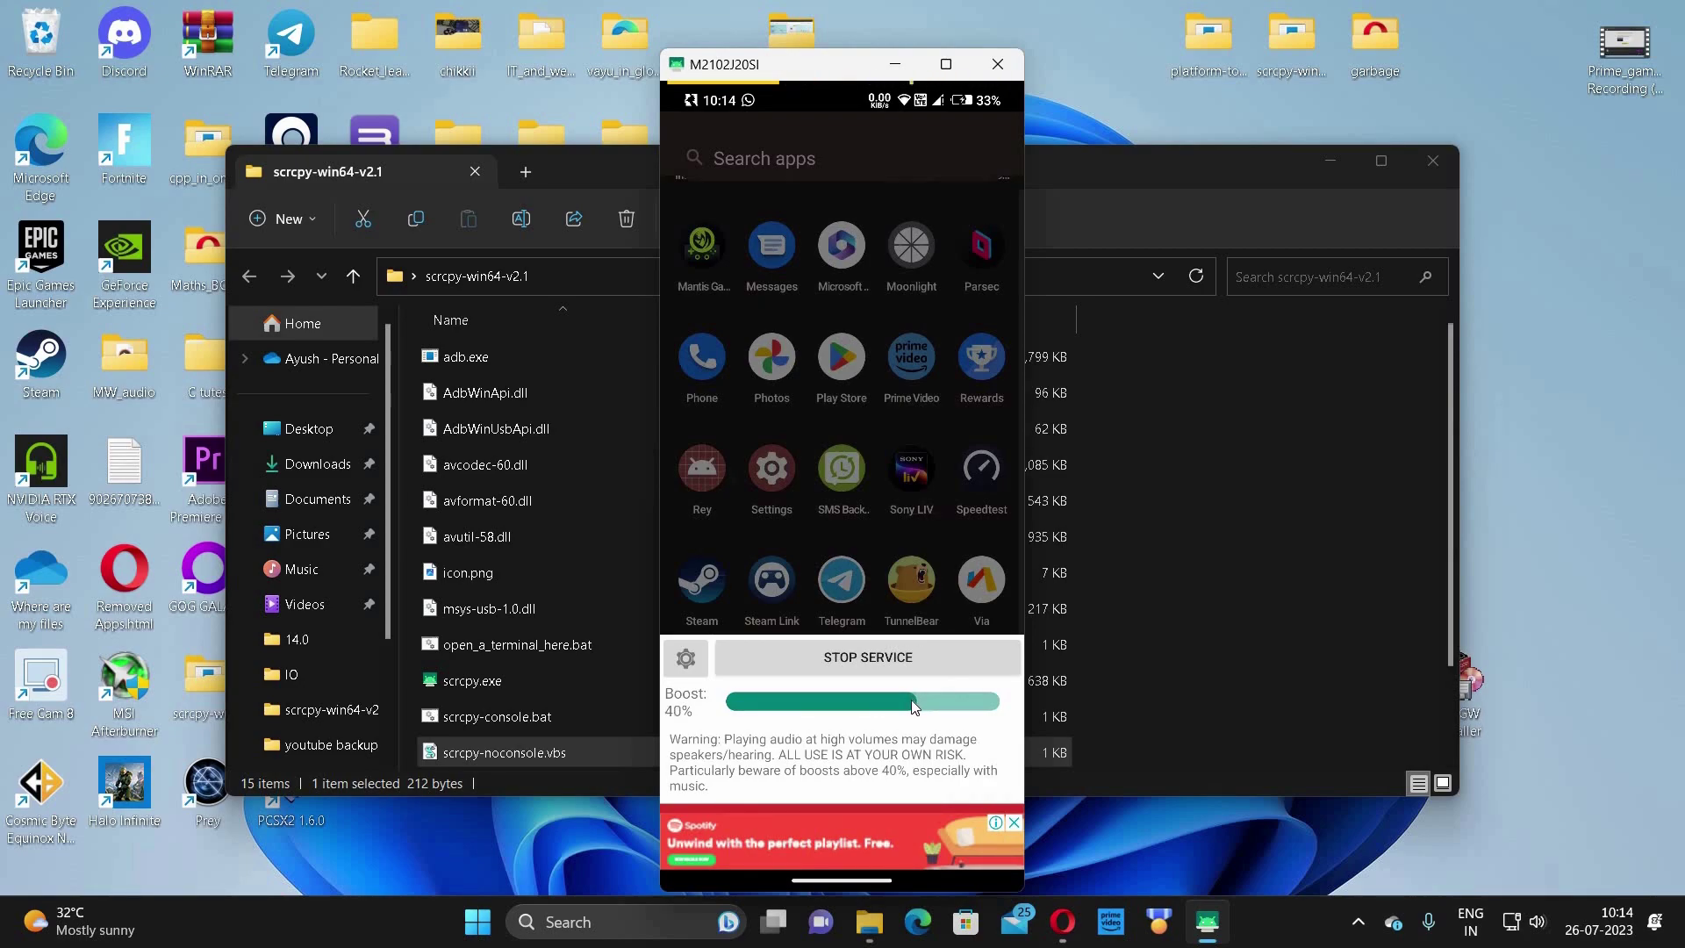
pyautogui.moveTo(915, 706)
pyautogui.mouseDown()
pyautogui.moveTo(892, 712)
pyautogui.moveTo(936, 704)
pyautogui.mouseUp()
pyautogui.moveTo(921, 711); pyautogui.dragTo(868, 712)
pyautogui.moveTo(868, 713)
pyautogui.mouseDown()
pyautogui.moveTo(1035, 712)
pyautogui.moveTo(865, 720)
pyautogui.mouseUp()
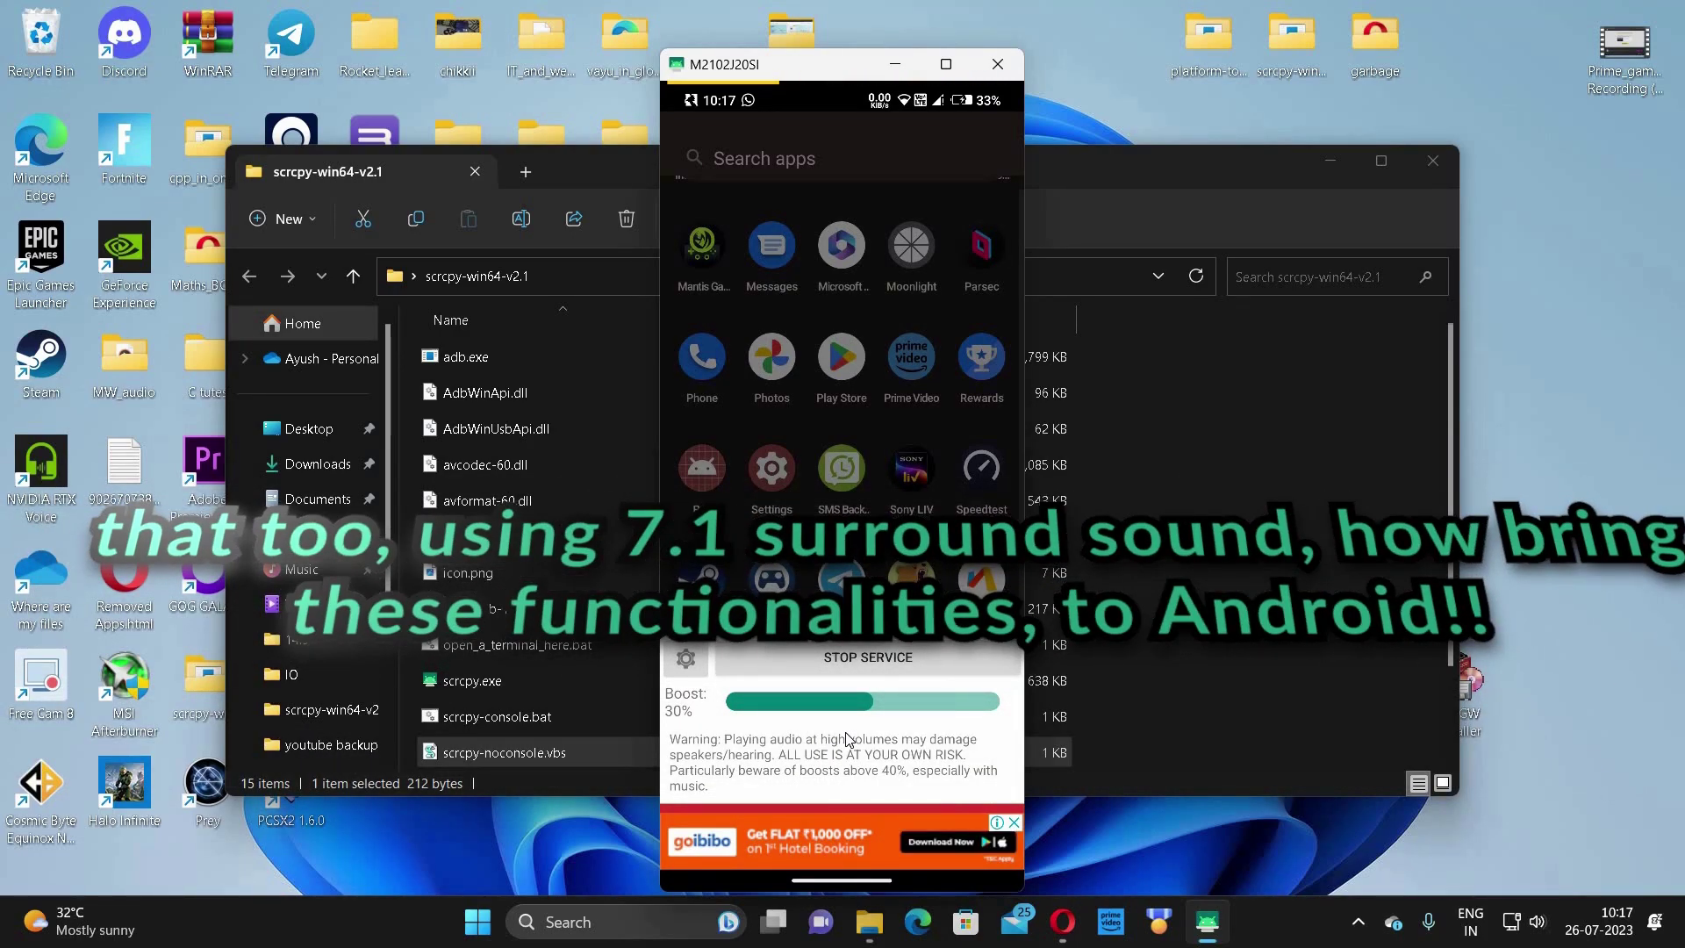
# - Tap outside the Volume Booster popup to close it and reveal the app list
pyautogui.click(856, 472)
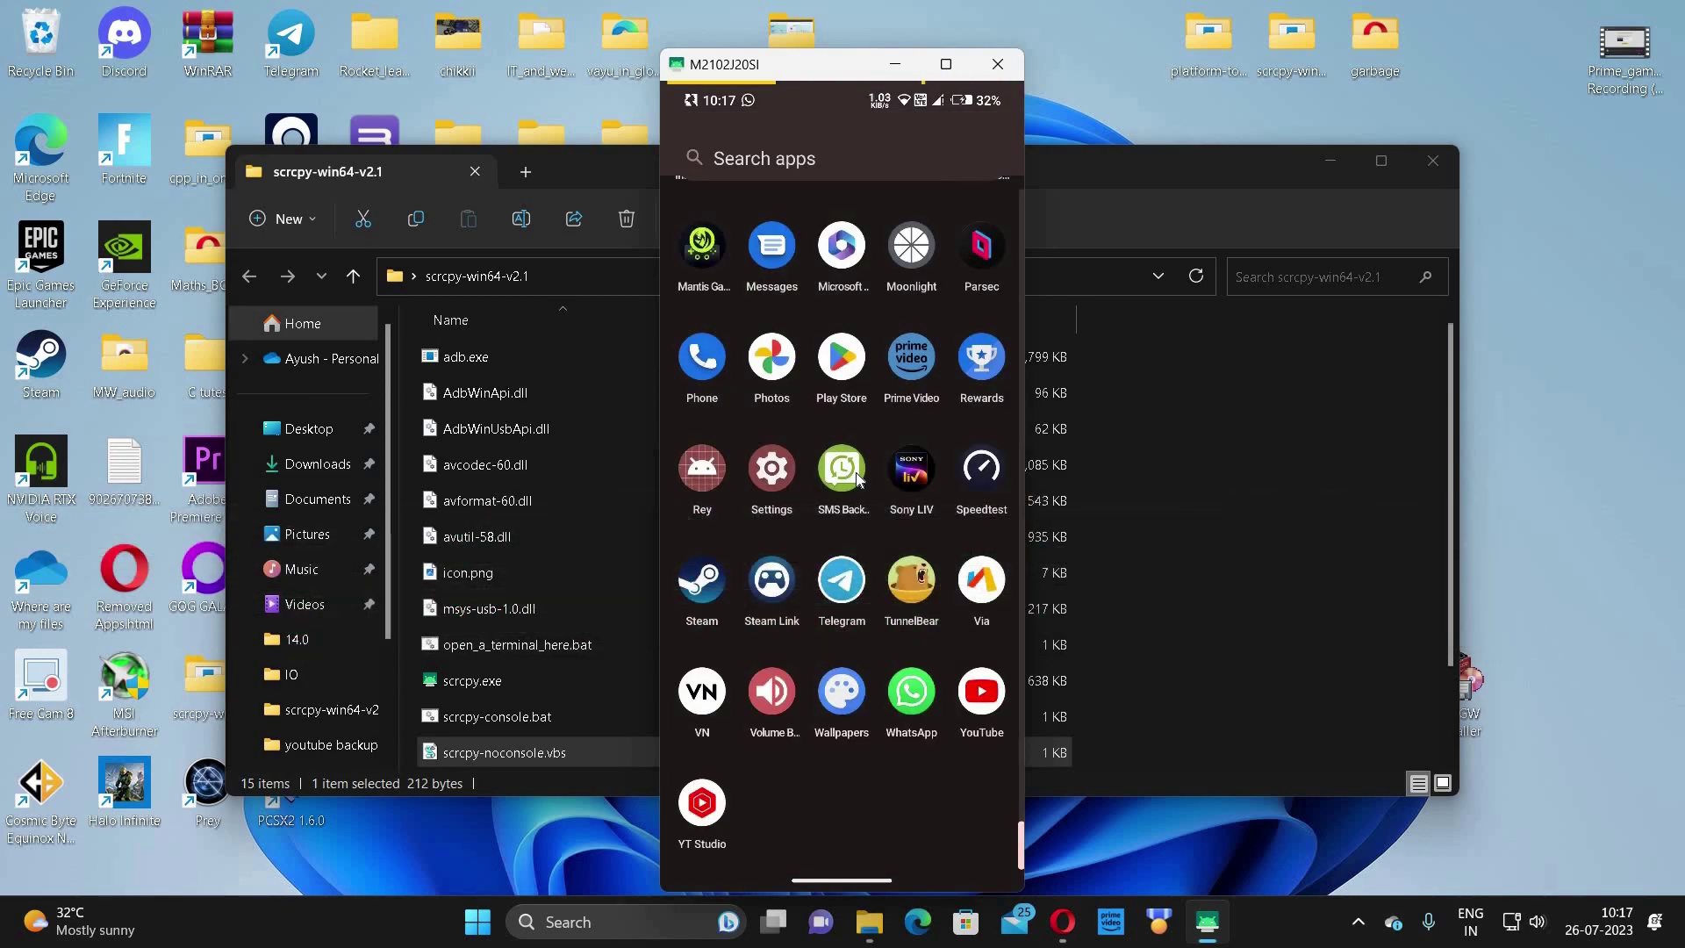